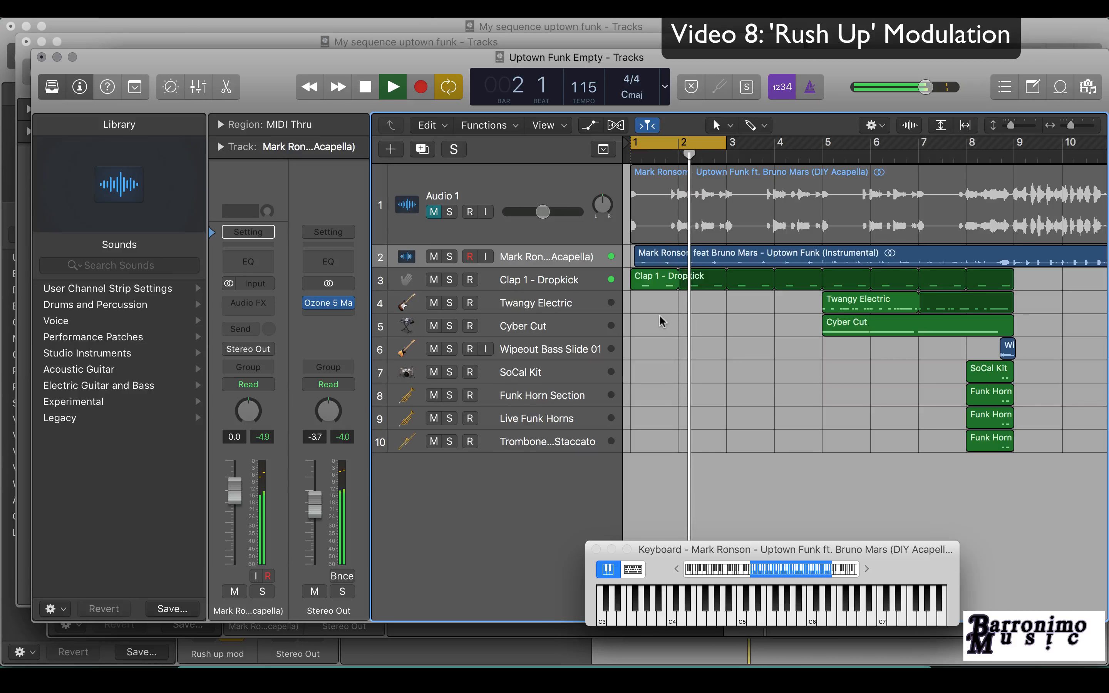
- Stop playback and add one software instrument track with ES2 (Synthesizer 2) below the Trombone Section Staccato track
key("space")
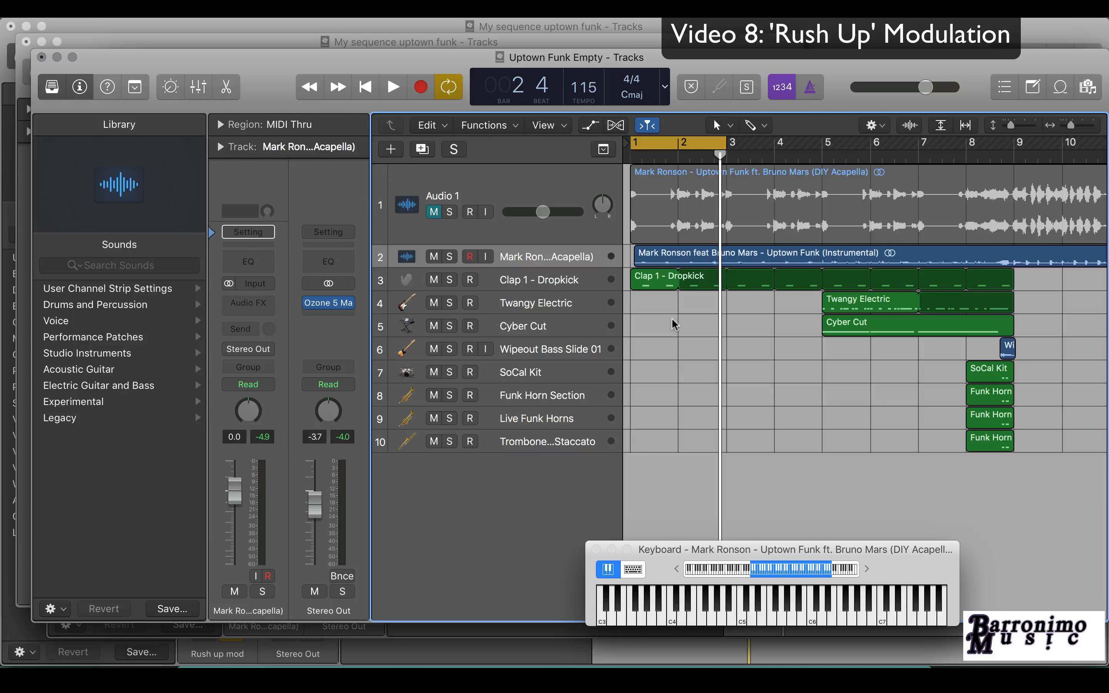
left_click(547, 443)
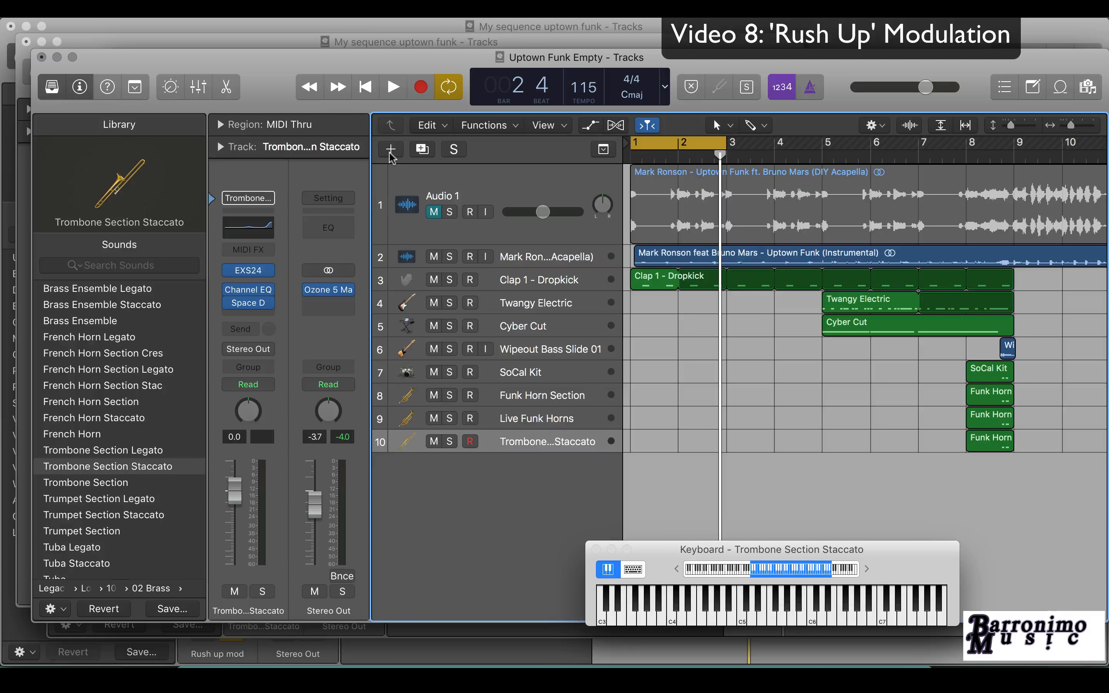
left_click(390, 150)
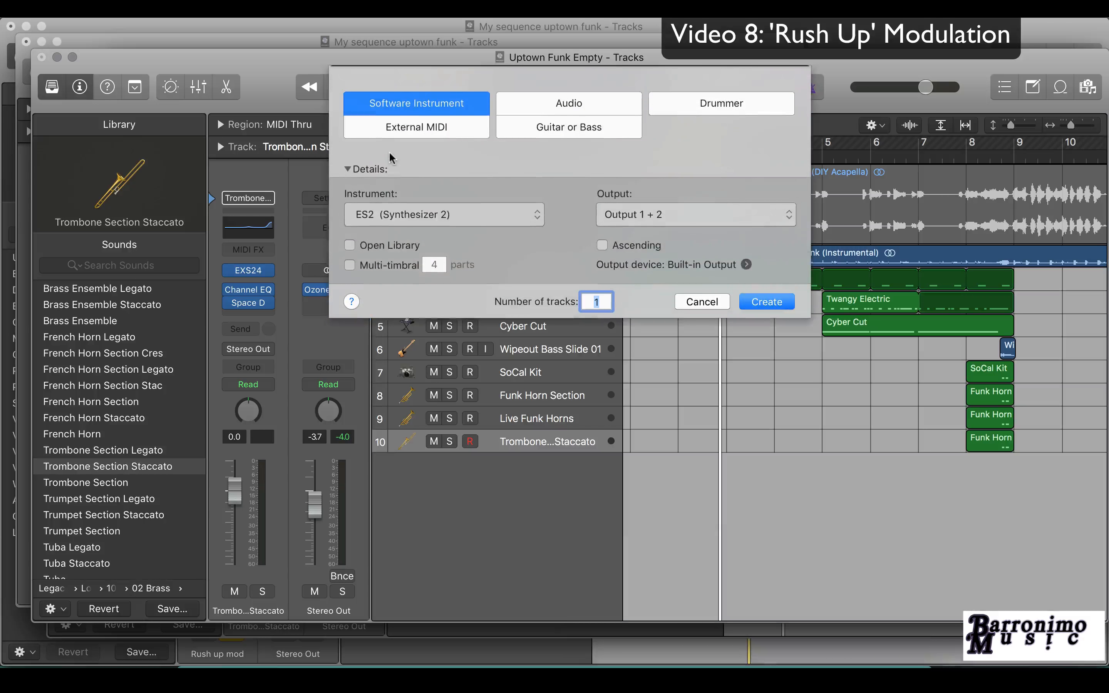
left_click(424, 214)
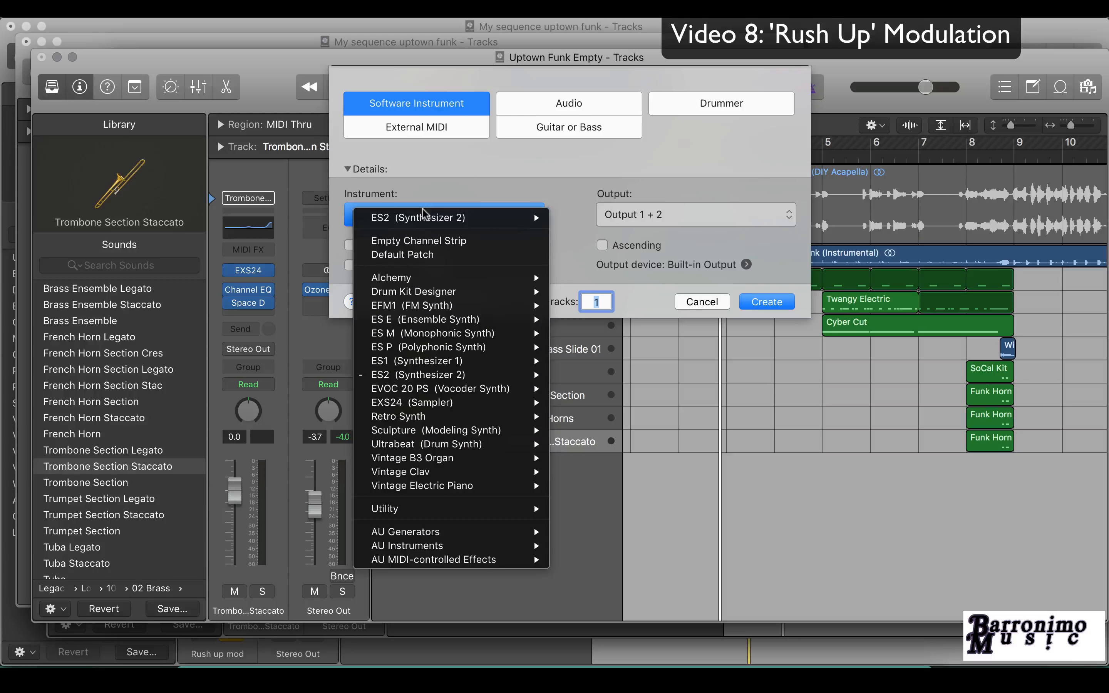
left_click(415, 375)
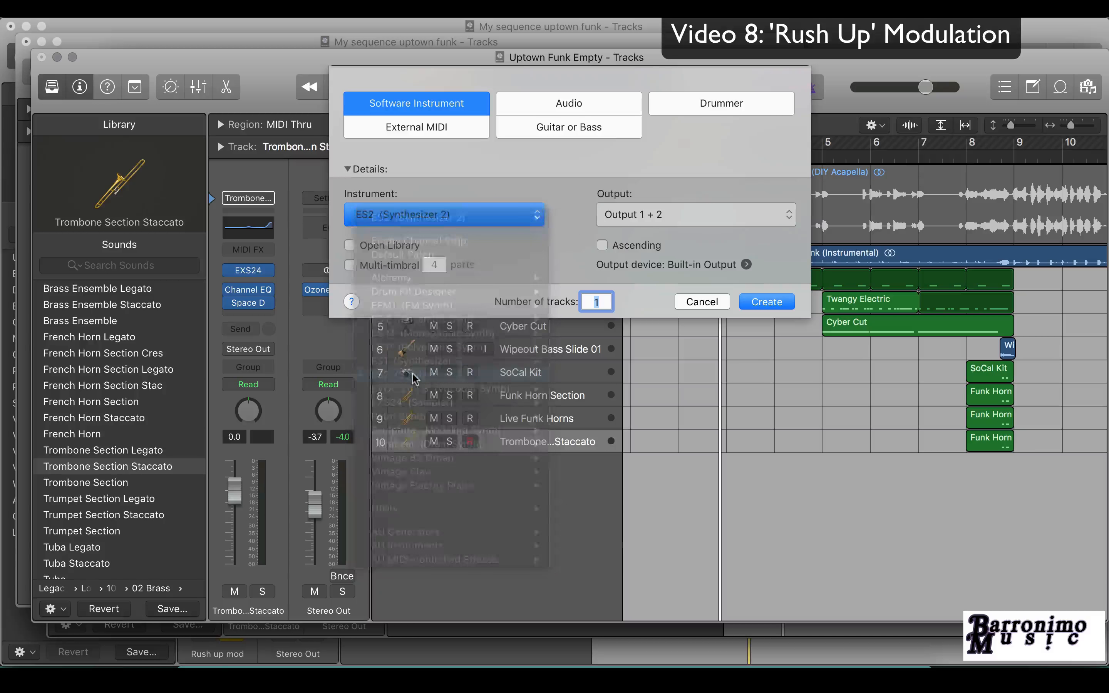
left_click(771, 306)
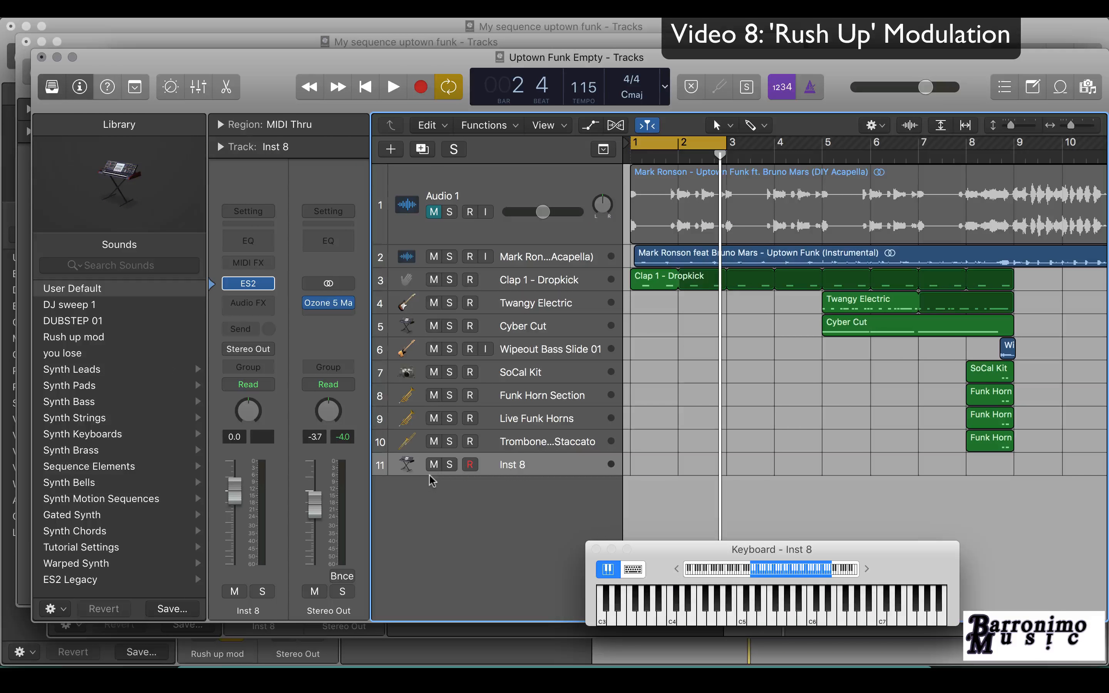
- Open the ES2 synth, leave only oscillator 3 on, move the oscillator mix fully to it, and set its waveform to Noise
left_click(248, 284)
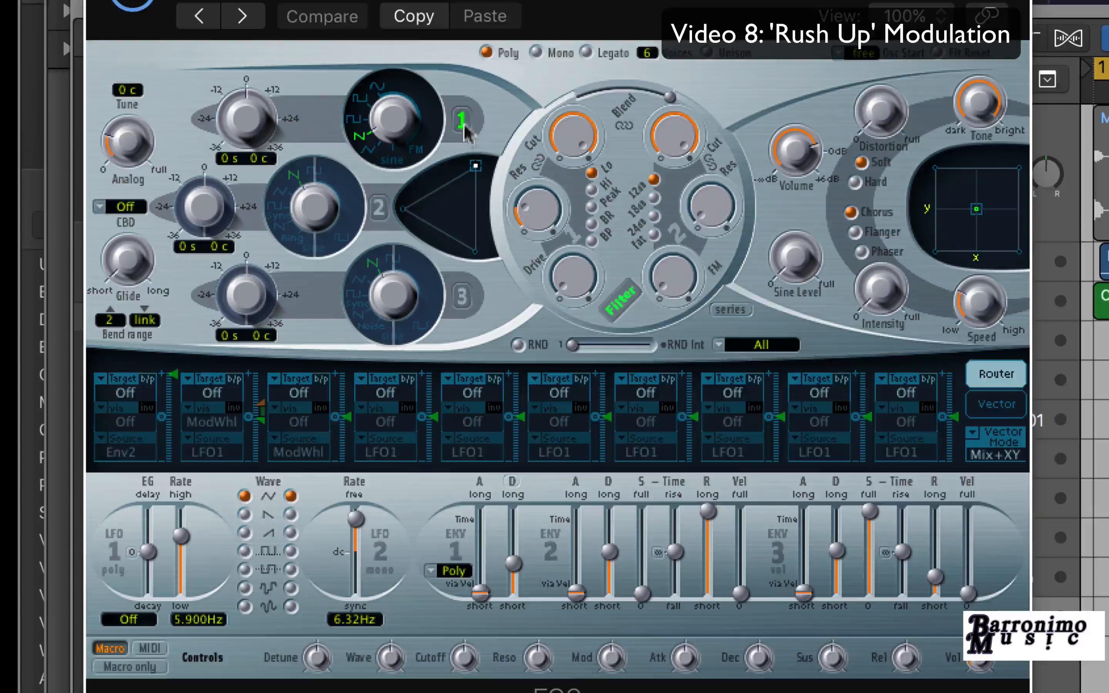
left_click(259, 173)
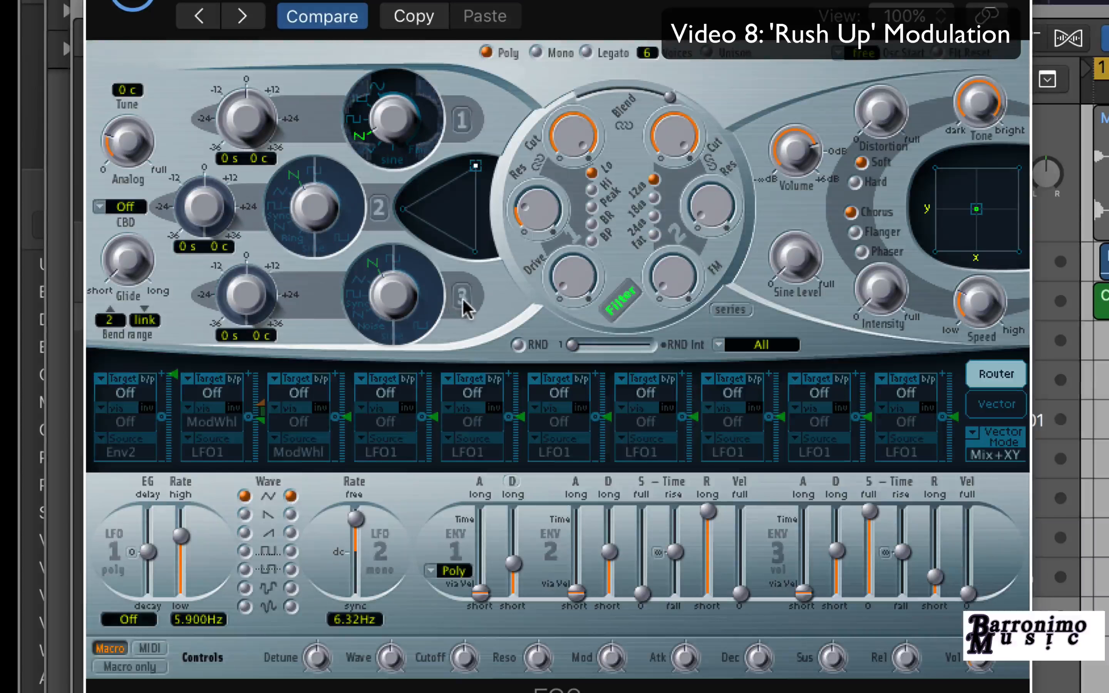
left_click(463, 299)
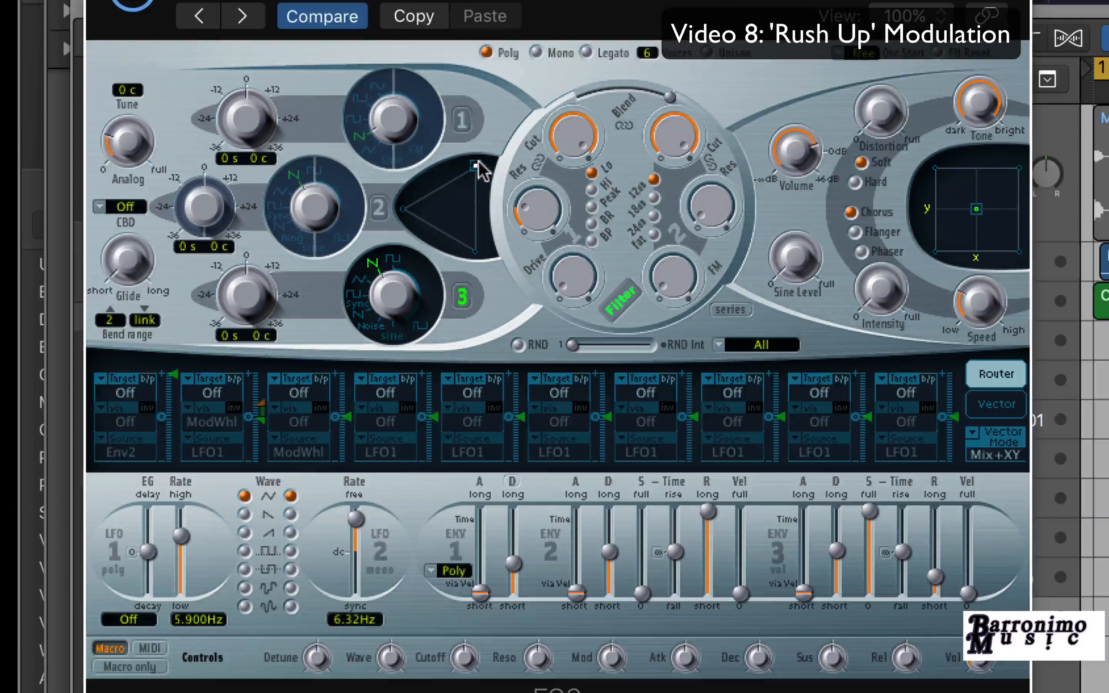
left_click_drag(477, 166, 477, 256)
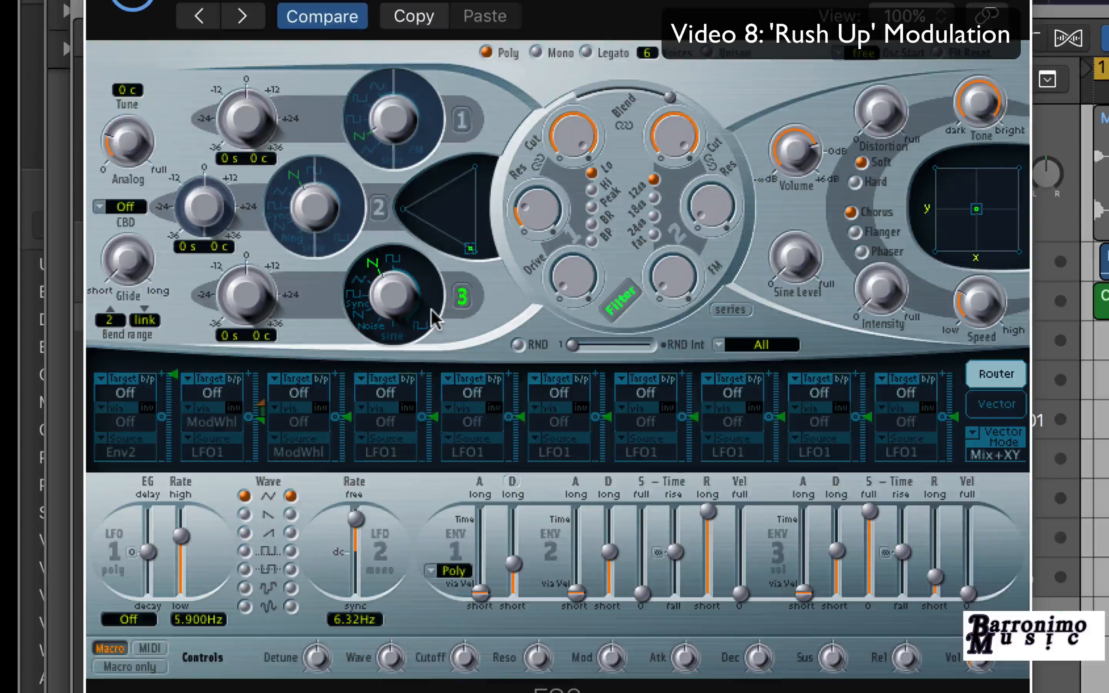
left_click_drag(398, 309, 408, 406)
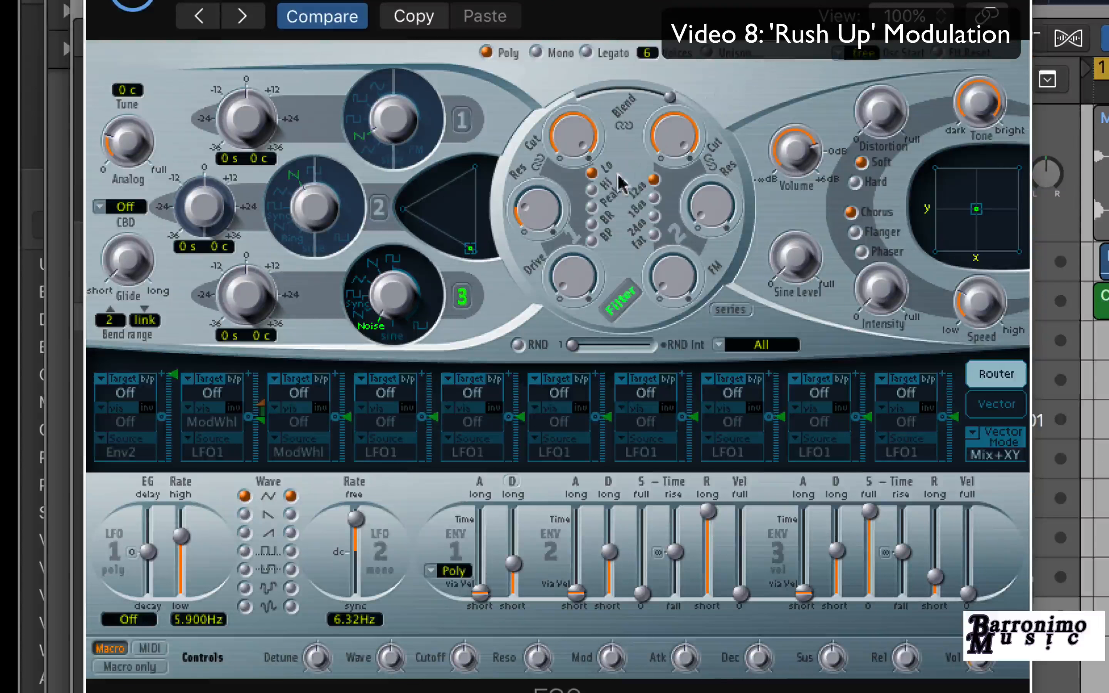
- Try sweeping the cutoff of filter 2 to audition its effect on the noise
mouse_move(674, 146)
left_click_drag(674, 146, 693, 110)
mouse_move(685, 142)
left_mouse_down()
mouse_move(695, 224)
mouse_move(690, 126)
left_mouse_up()
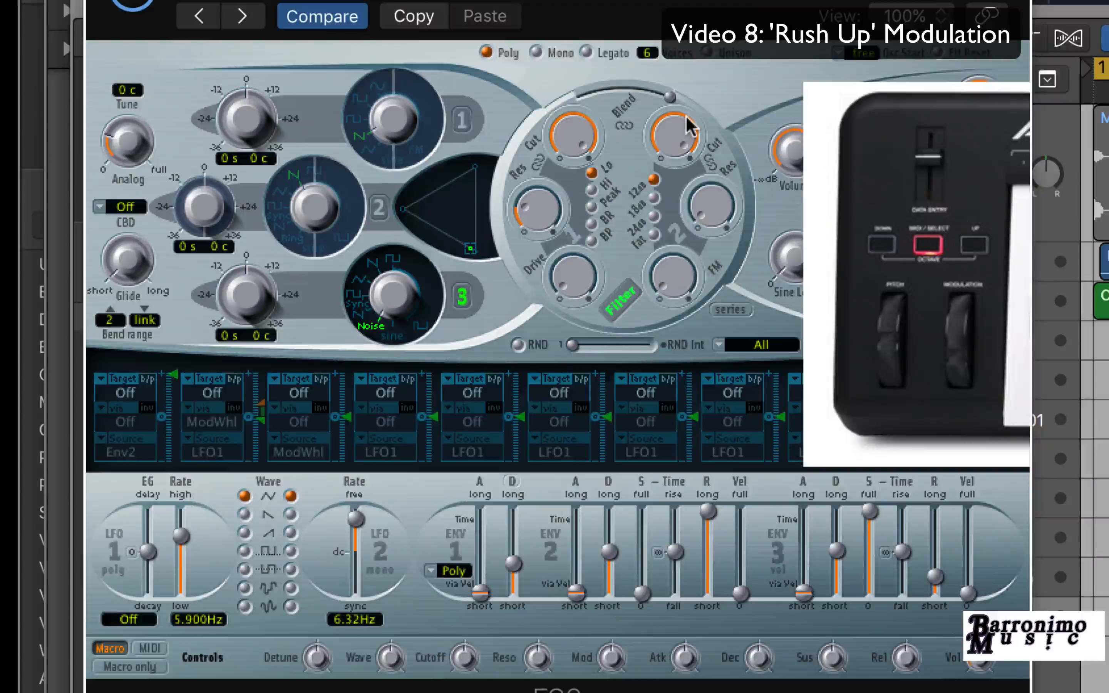
mouse_move(690, 125)
left_mouse_down()
mouse_move(683, 179)
mouse_move(676, 141)
mouse_move(702, 243)
mouse_move(686, 138)
left_mouse_up()
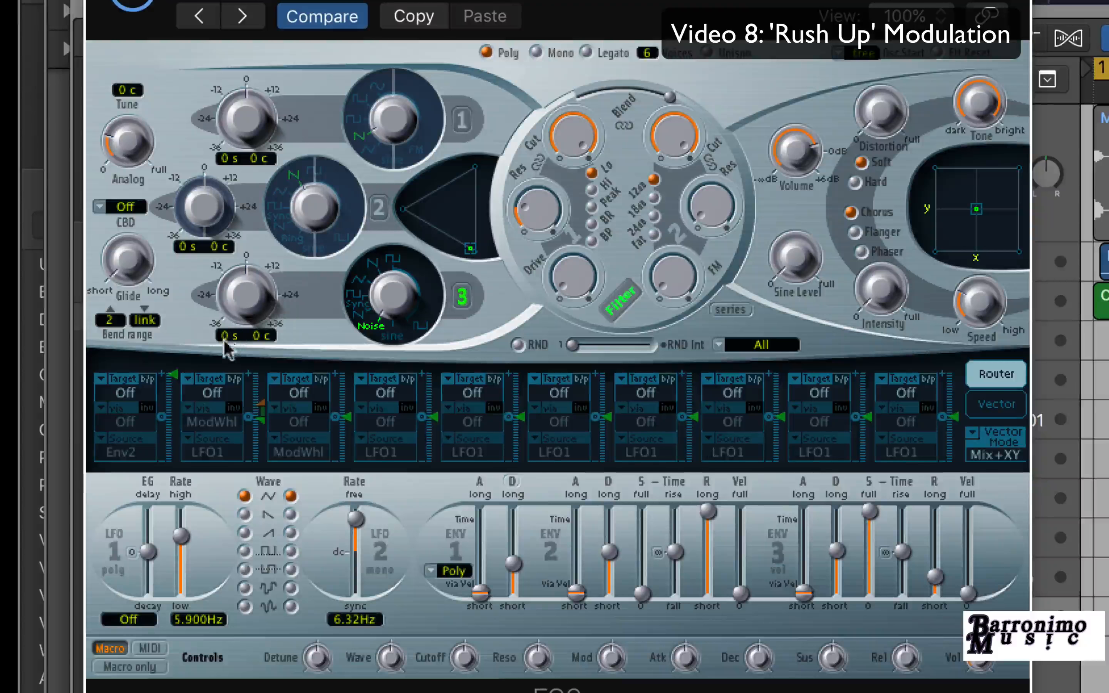
- Set the first modulation route to target Cut 1+2 via Kybd with source ModWhl, and extend its amount to the full negative end
left_click(129, 395)
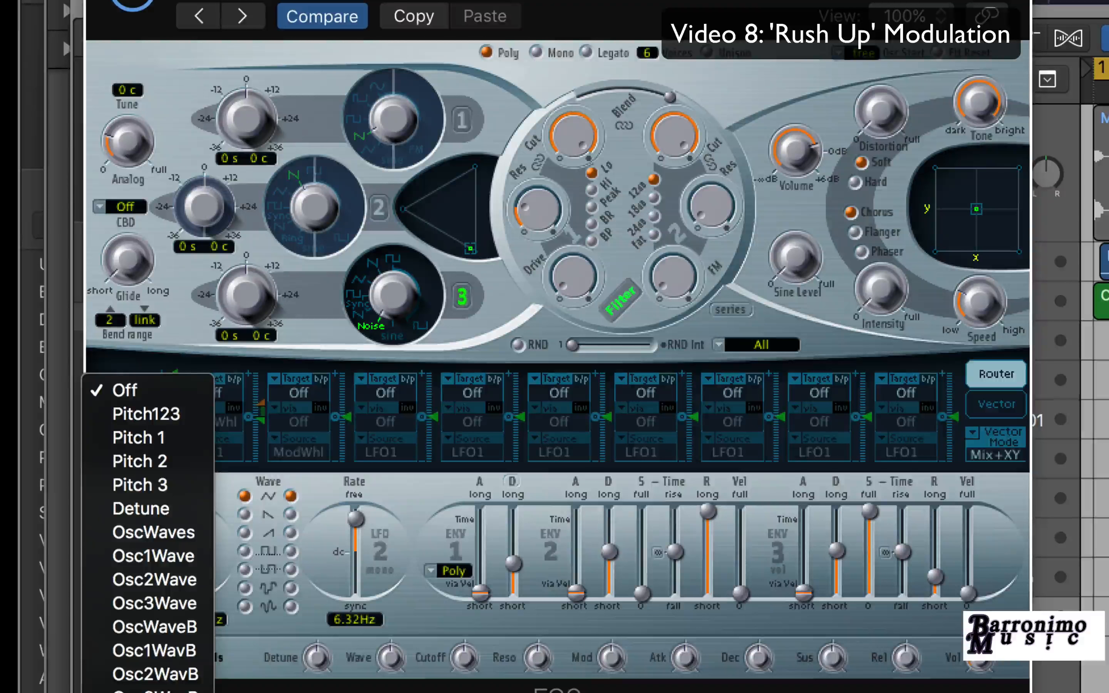
left_click(153, 692)
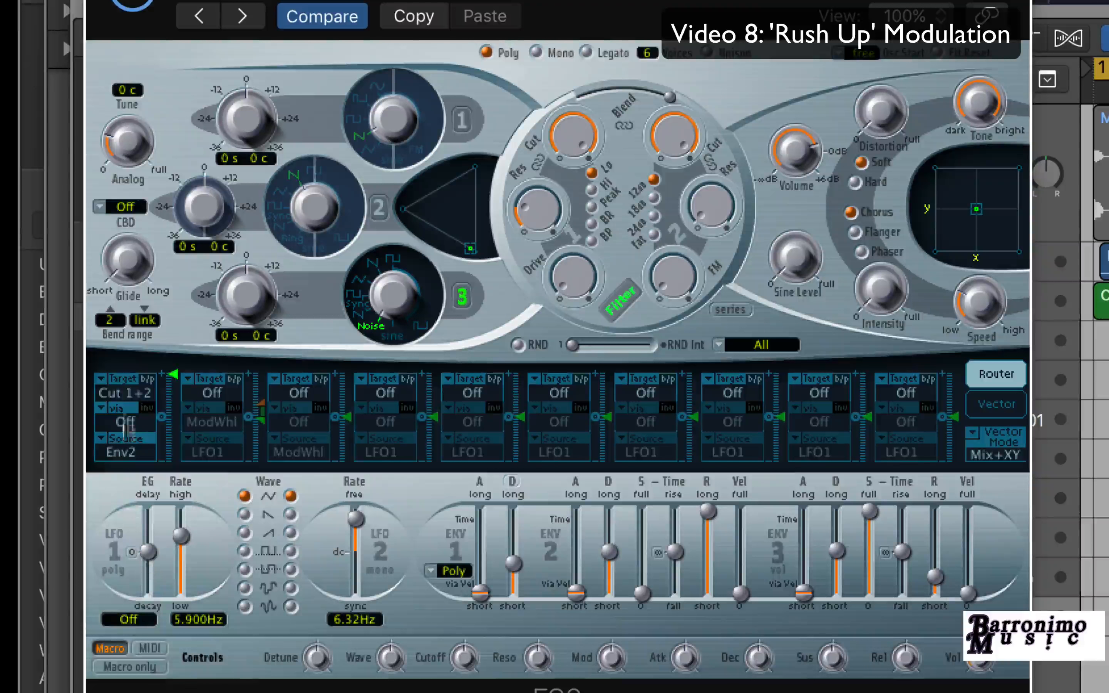
left_click(125, 422)
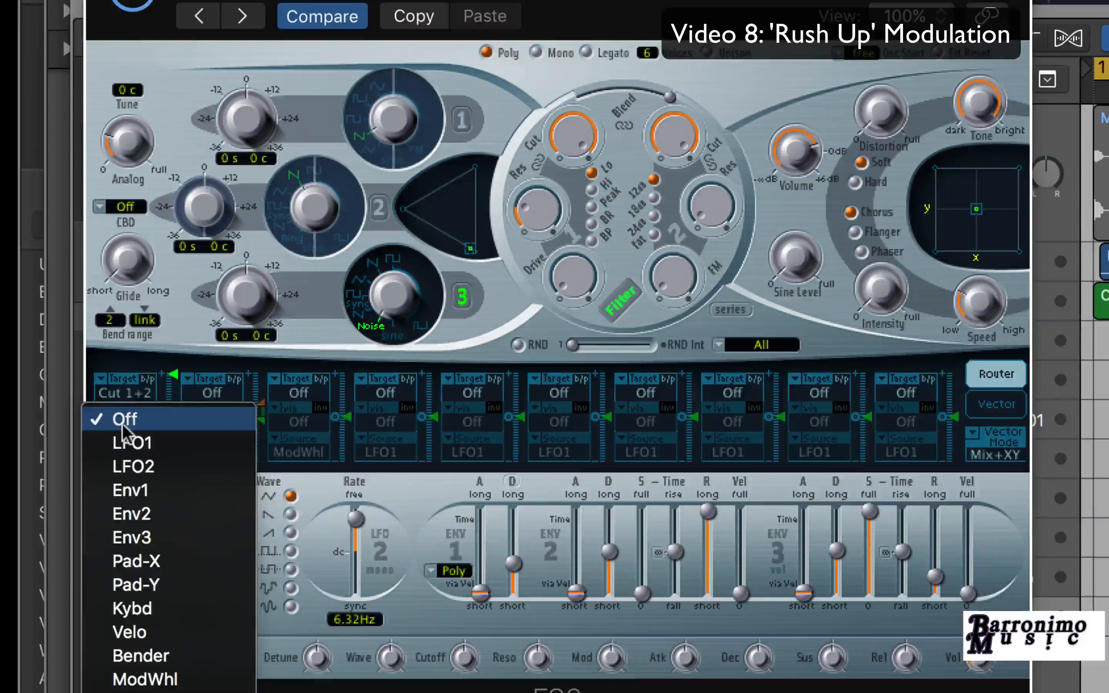
left_click(133, 608)
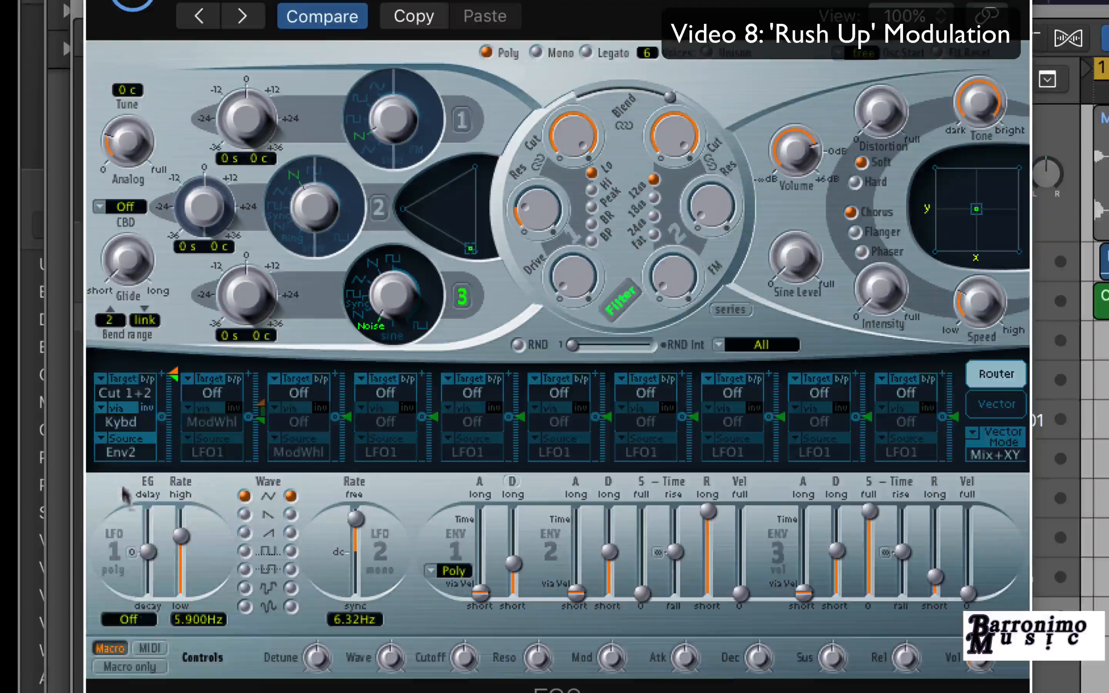
left_click(128, 454)
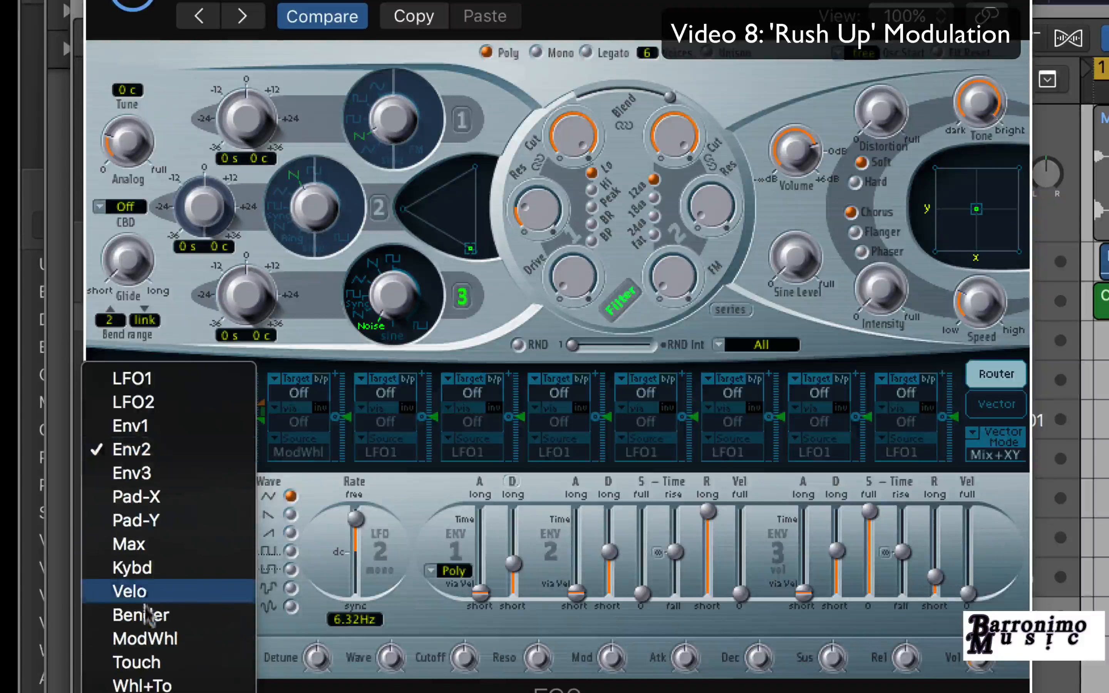
left_click(142, 640)
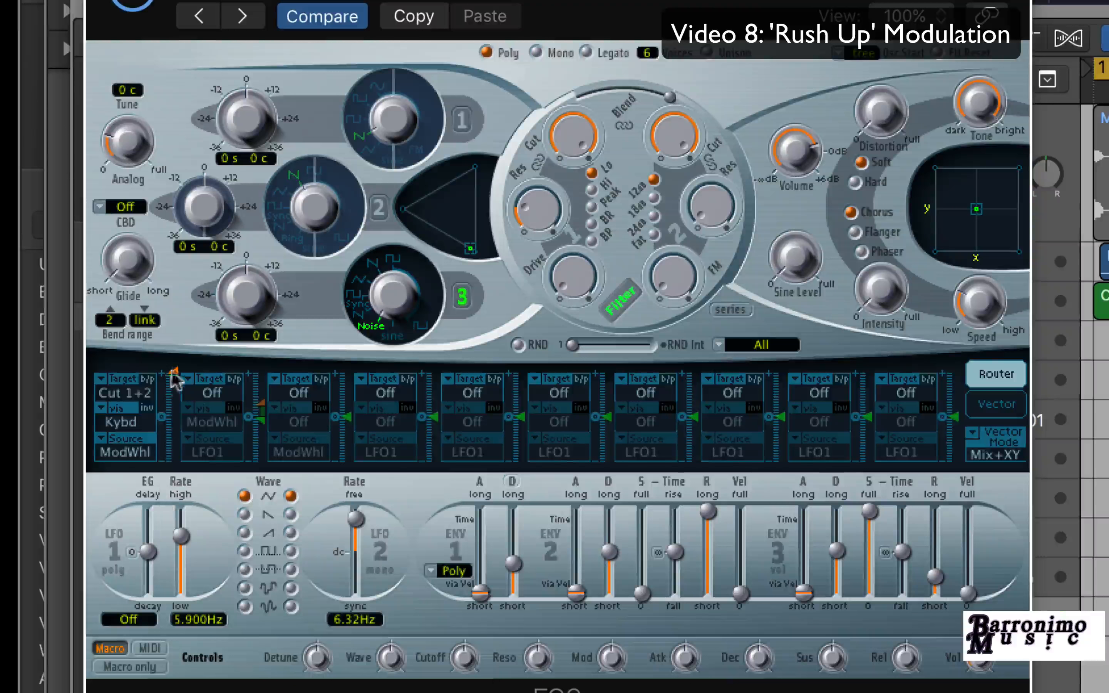
left_click_drag(179, 390, 207, 631)
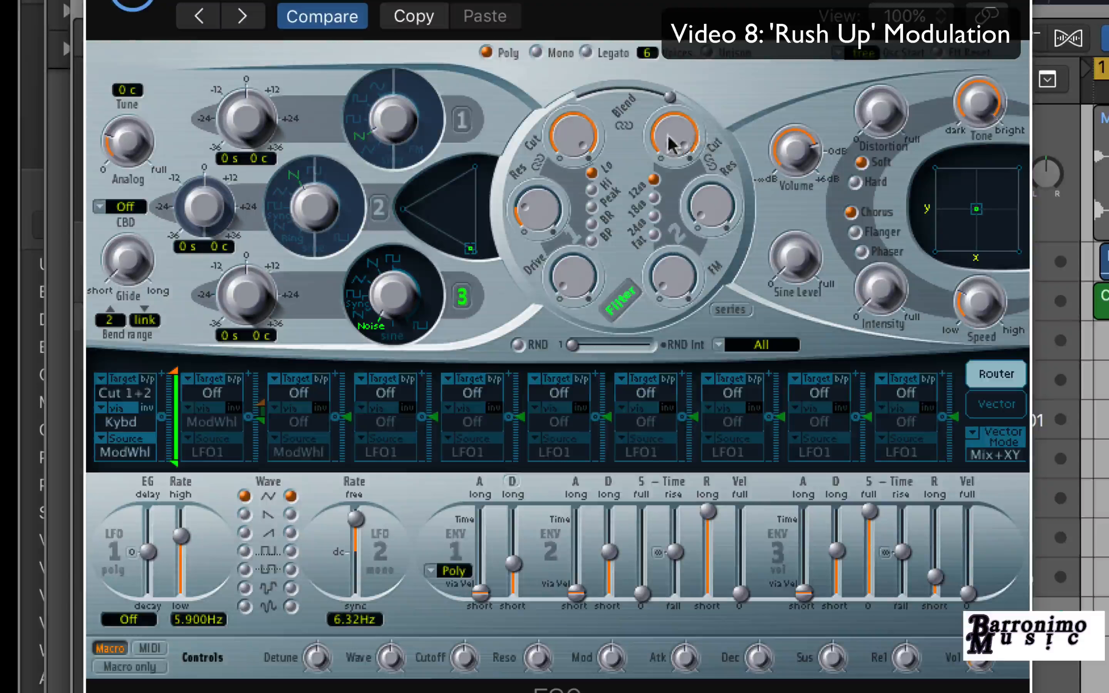
- Raise filter 2's resonance to about a third, keep its FM at zero and its cutoff at maximum, and close the synth window
left_click_drag(670, 144, 677, 120)
left_click_drag(711, 192, 718, 153)
left_click_drag(683, 285, 680, 246)
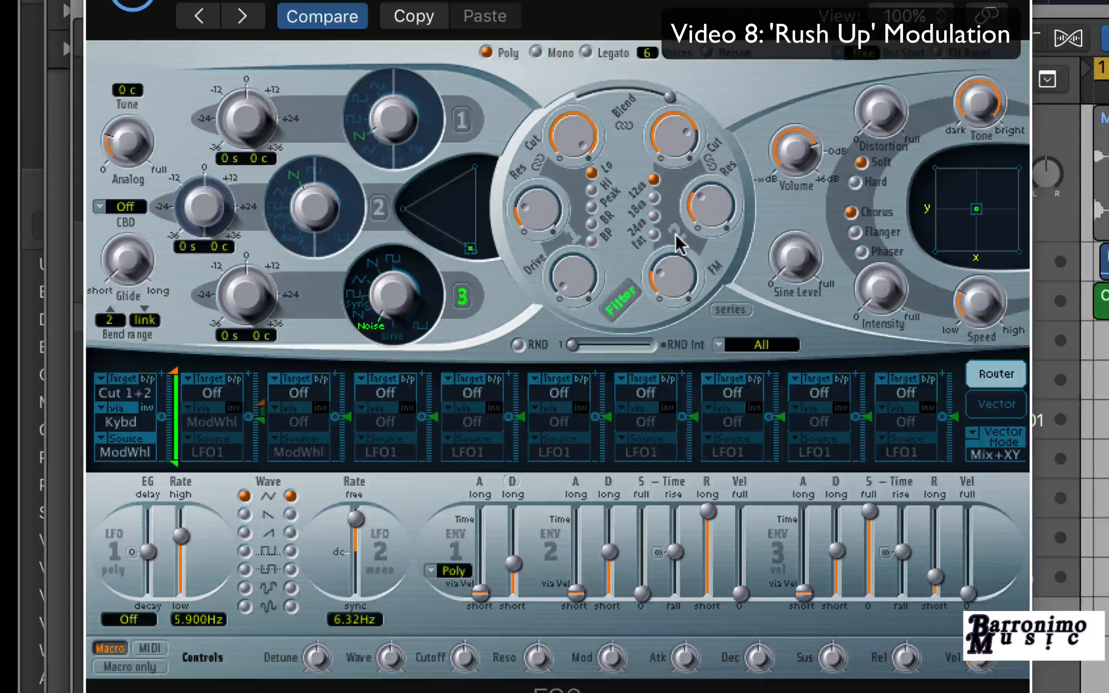
left_click_drag(673, 275, 682, 337)
left_click_drag(670, 156, 674, 69)
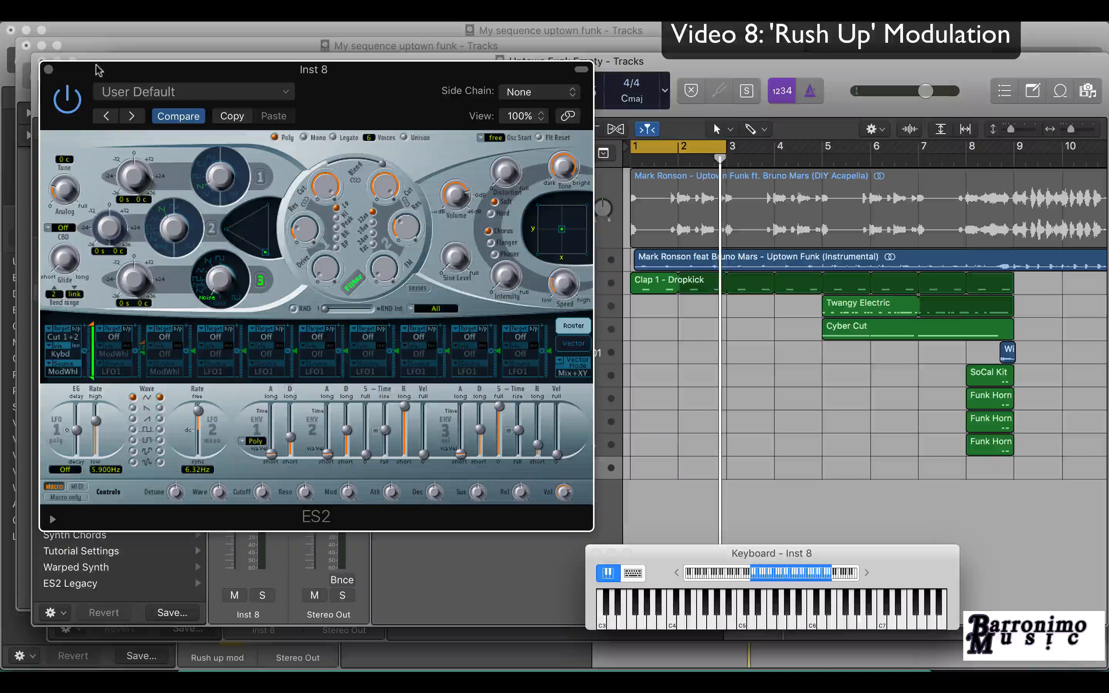
left_click(49, 70)
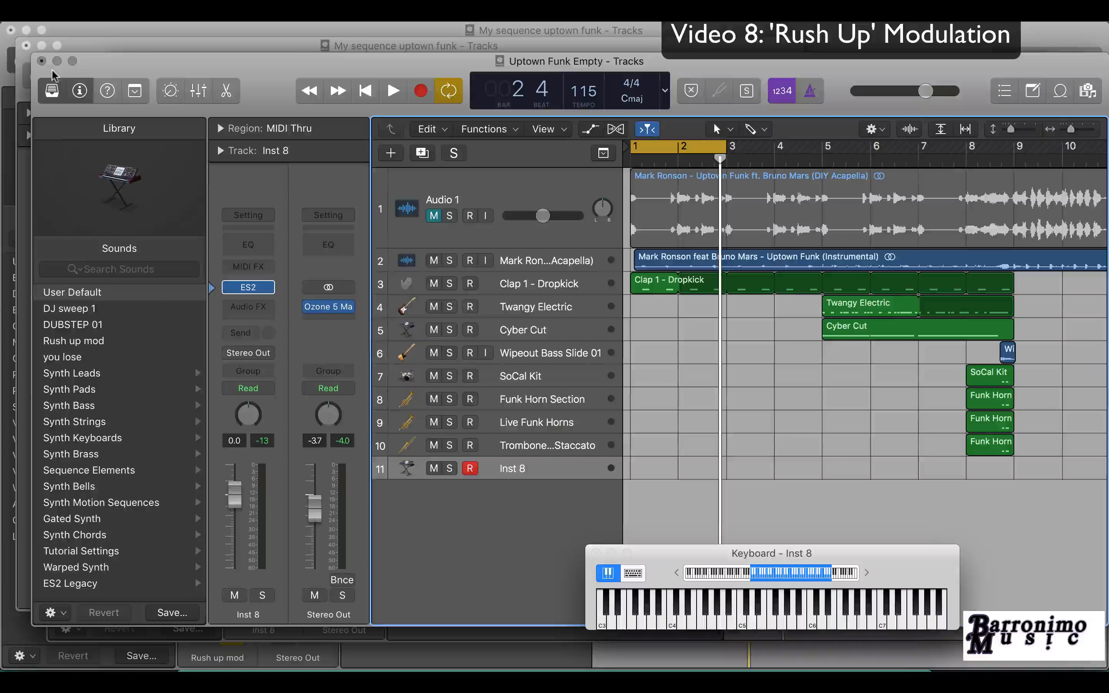
- Record a first noise take on the Inst 8 track within the bars 1–2 cycle
key("r")
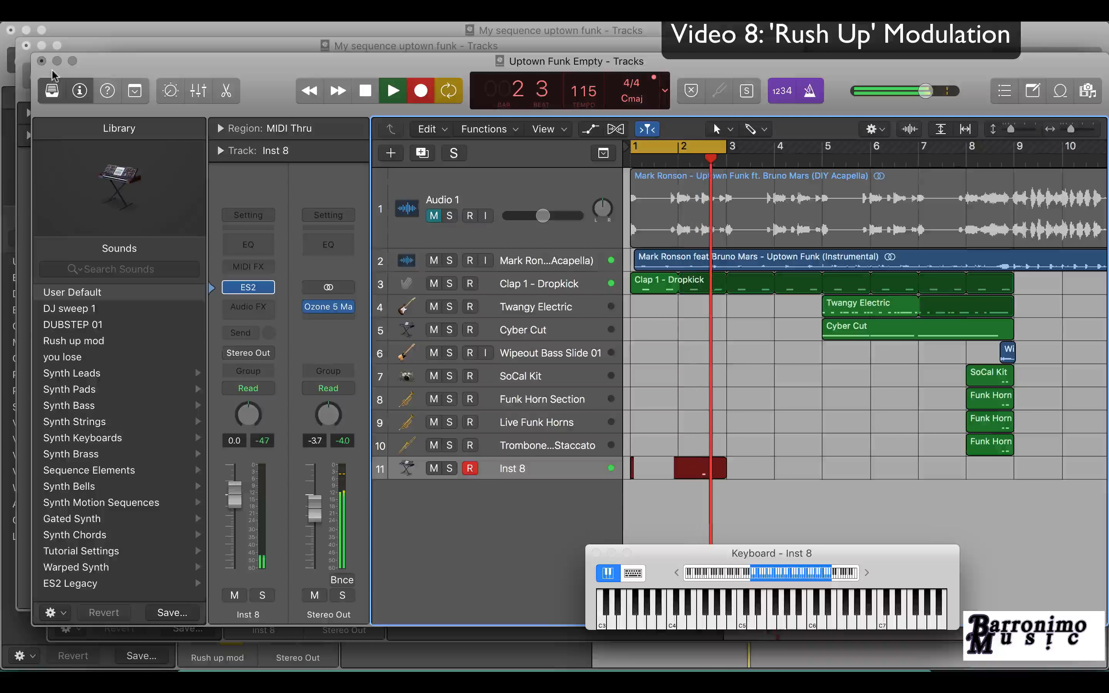
key("space")
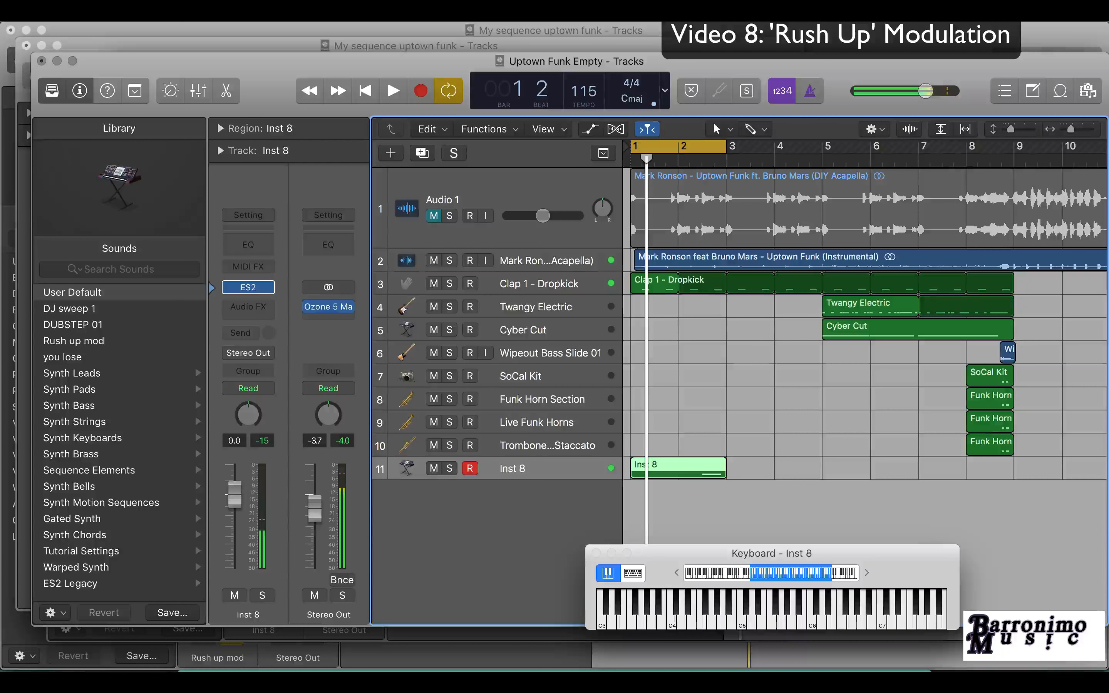
- Mute the Uptown Funk instrumental track (track 2) and play back the cycle to check the recorded noise
left_click(433, 261)
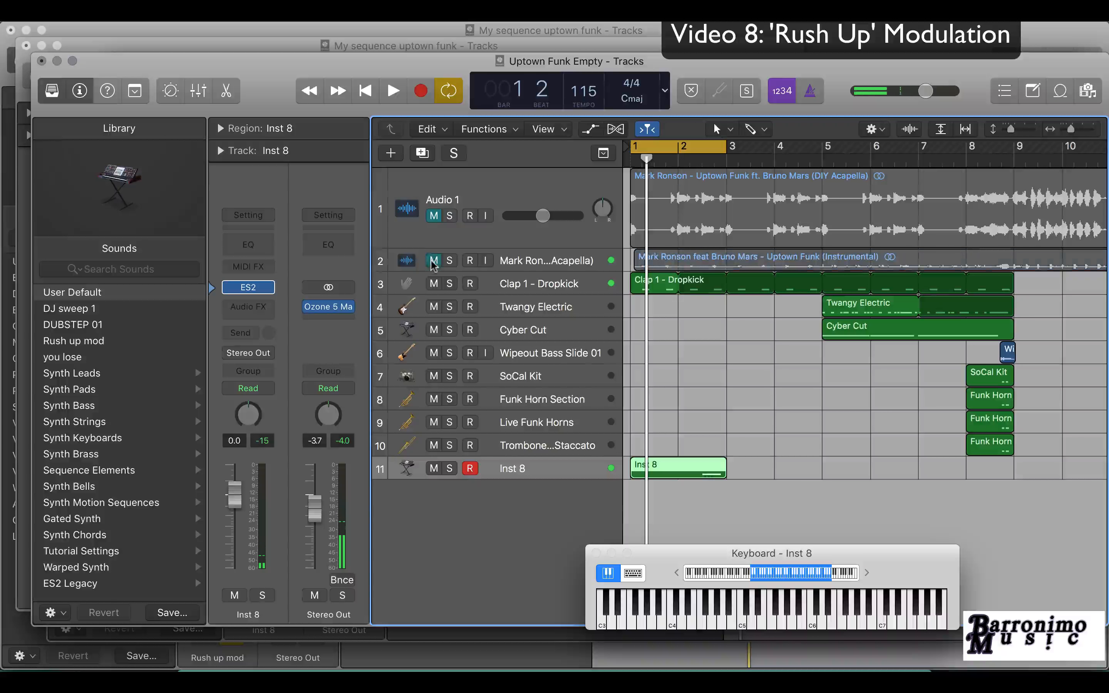
key("space")
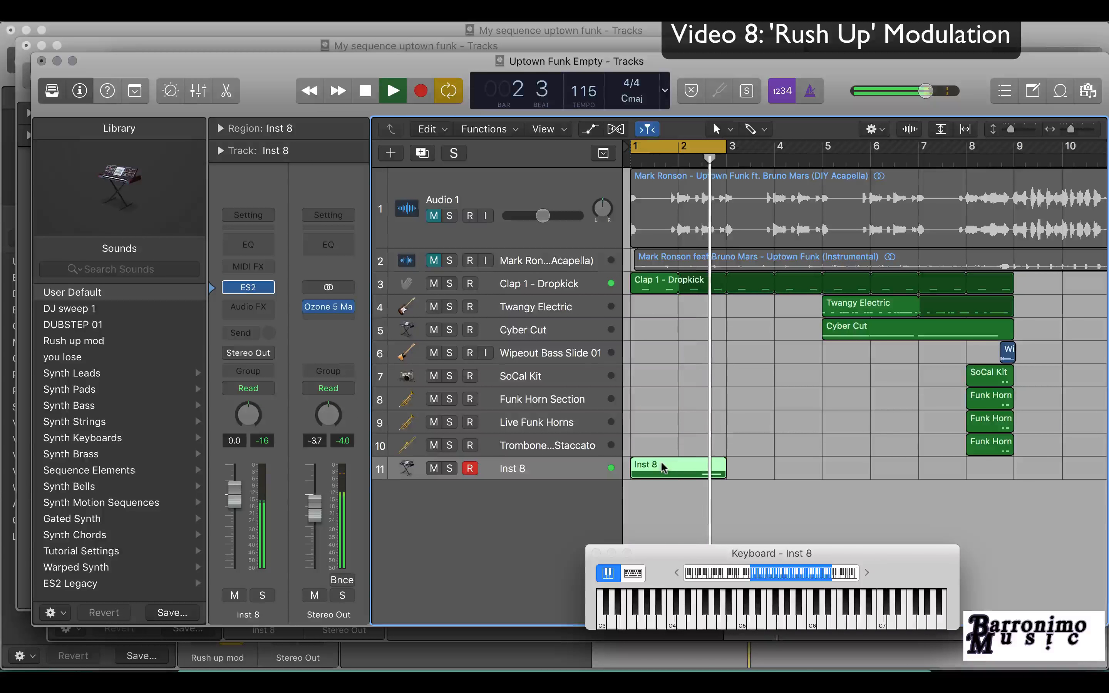
key("space")
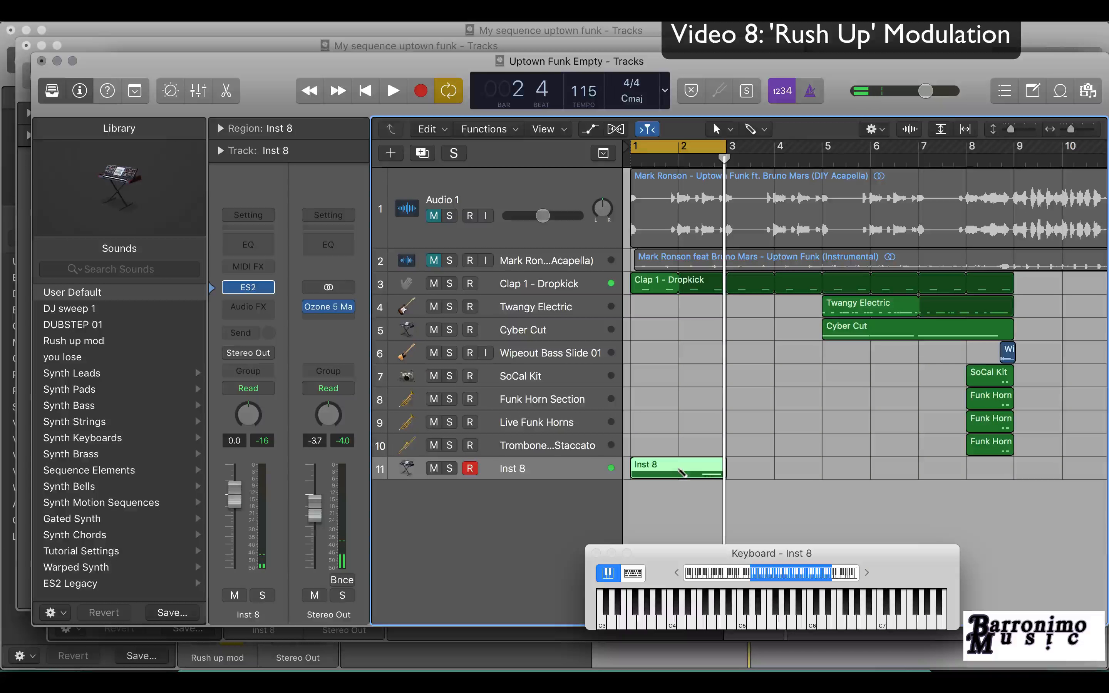
- Open the Inst 8 region in the Piano Roll, try a later start and shifted timing for its note, and close the editor
double_click(683, 472)
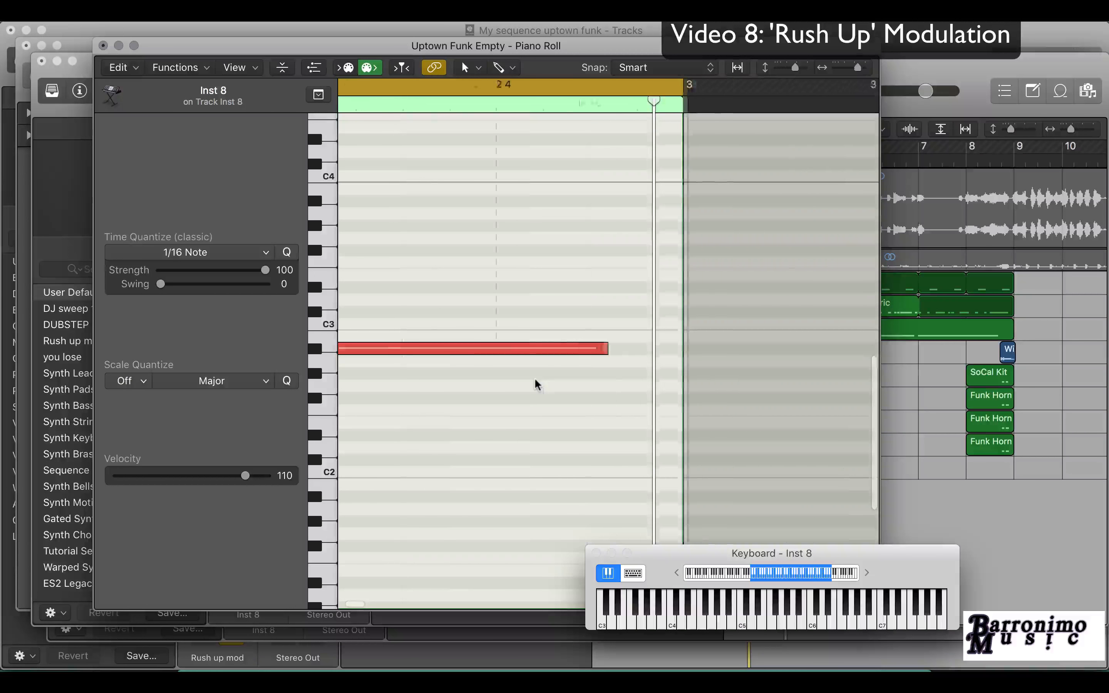
left_click_drag(450, 349, 514, 351)
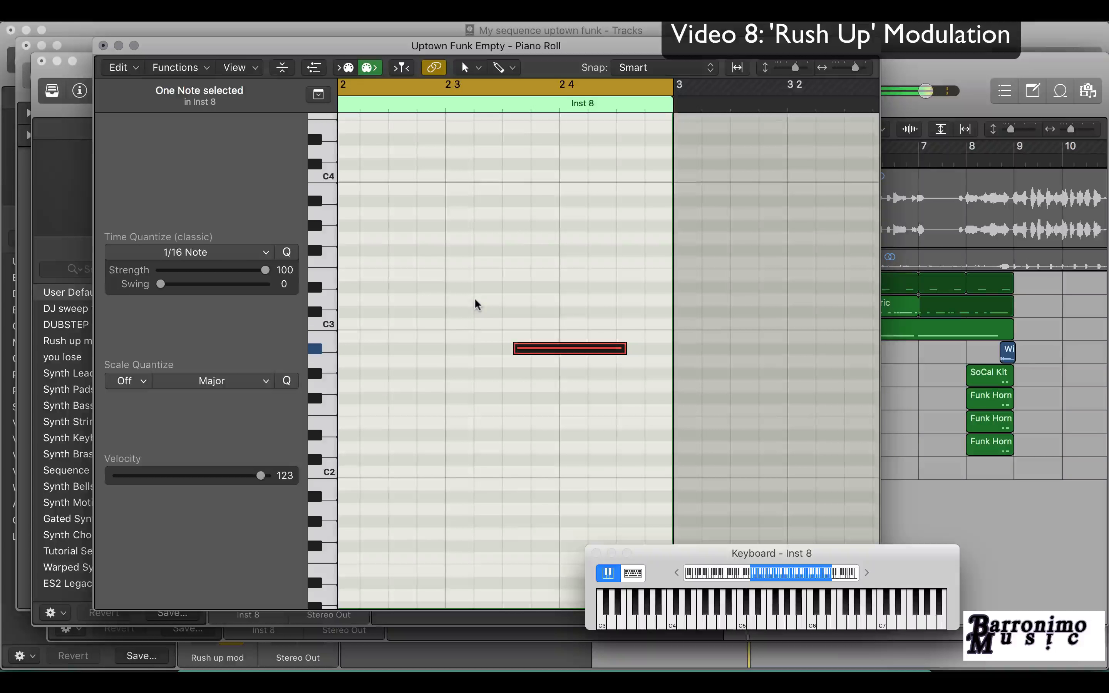
key("super+Left")
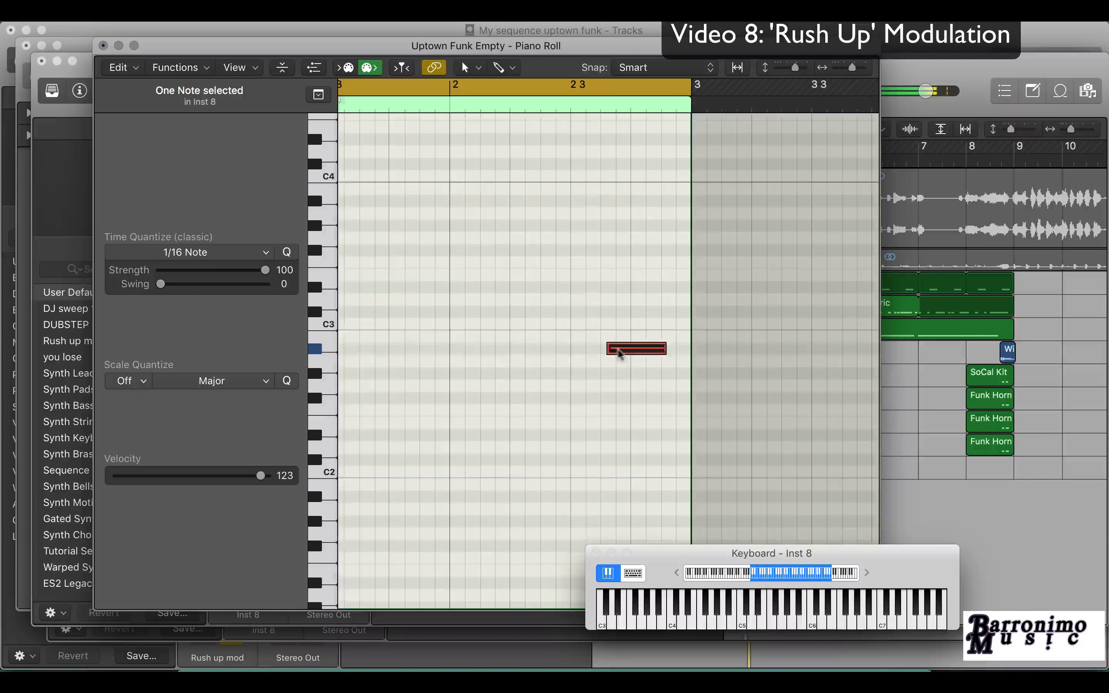
left_click_drag(613, 348, 579, 349)
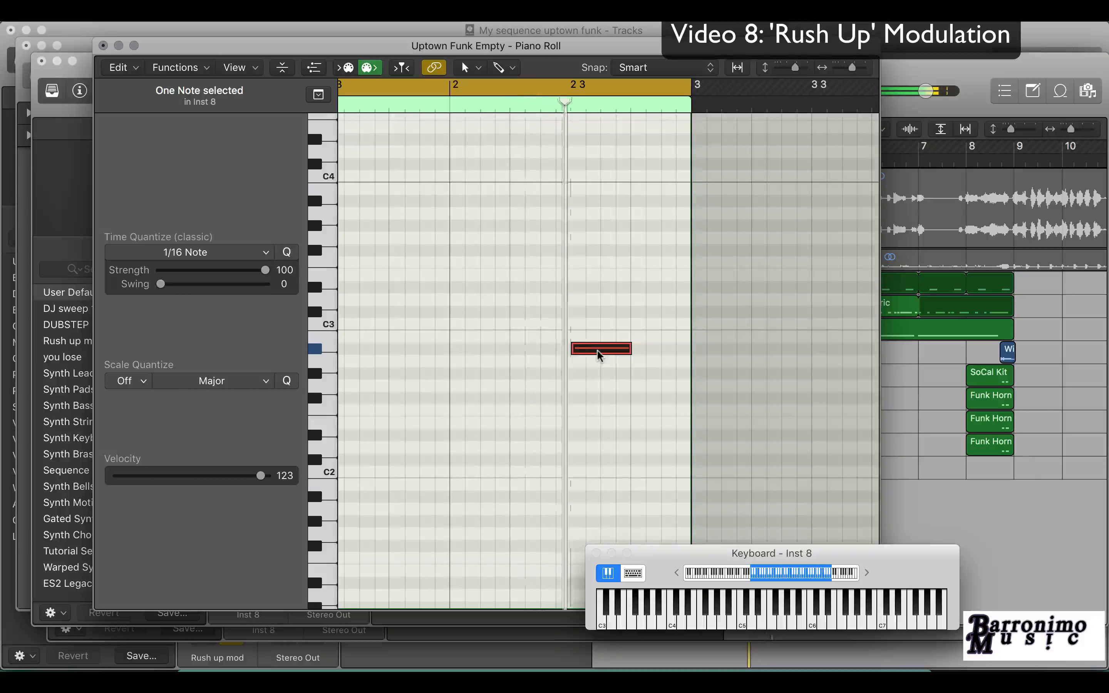
left_click_drag(600, 351, 614, 351)
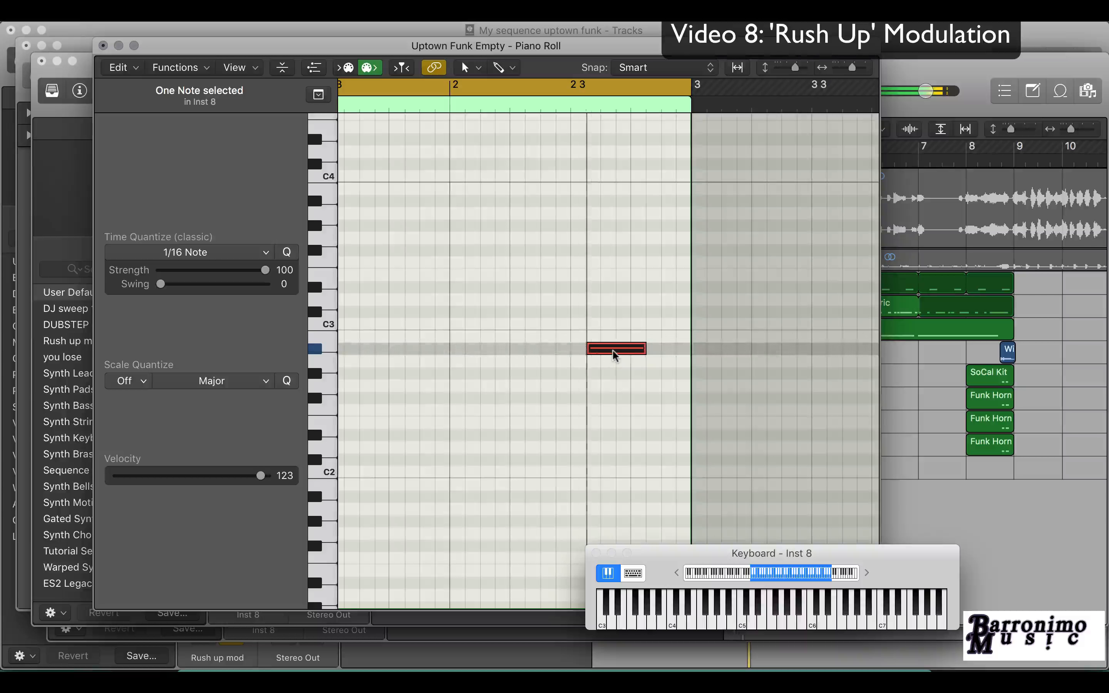
key("super+w")
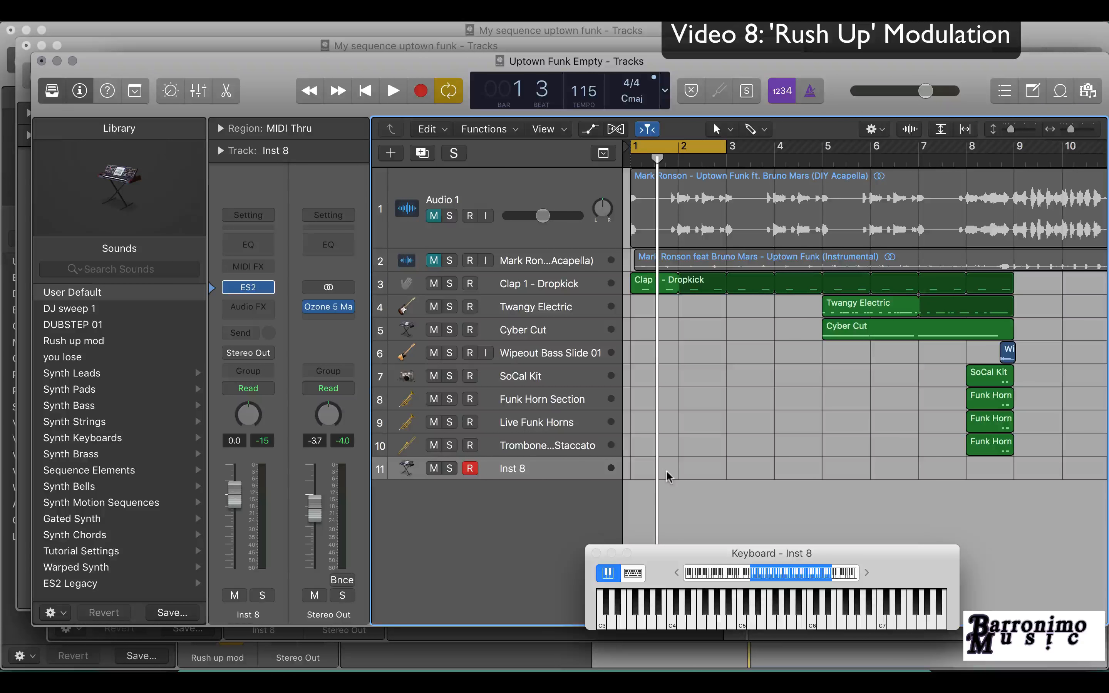
- Record a new noise take in bar 2 on the Inst 8 track and trim its note's start one sixteenth later in the Piano Roll
key("r")
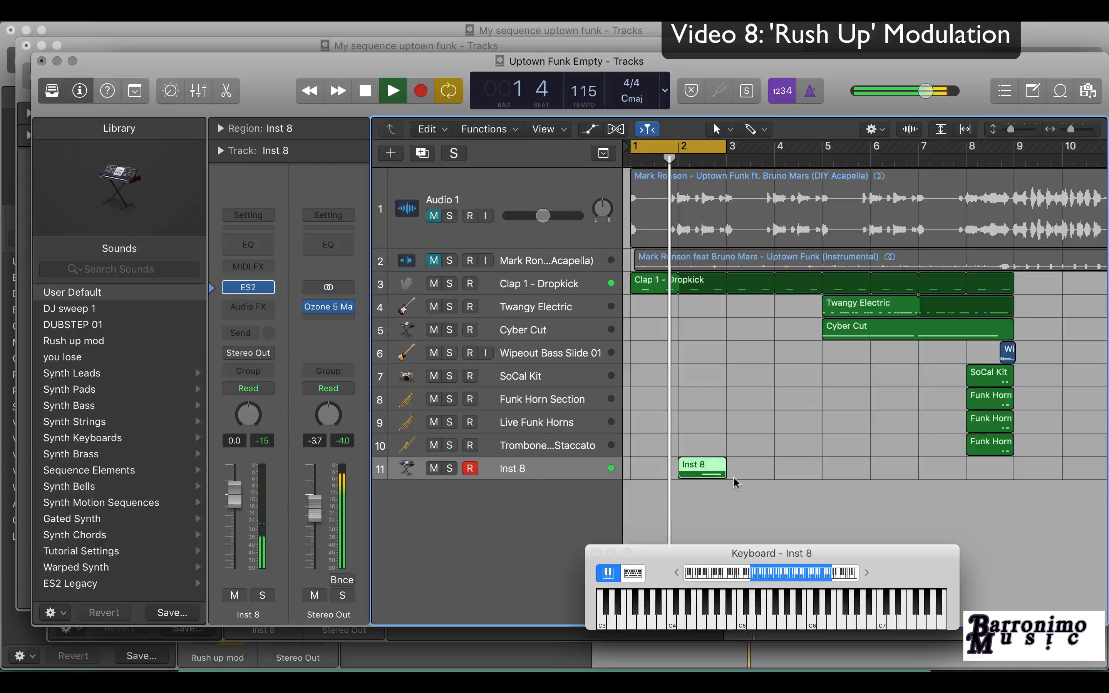
scroll(733, 476, "up", 1)
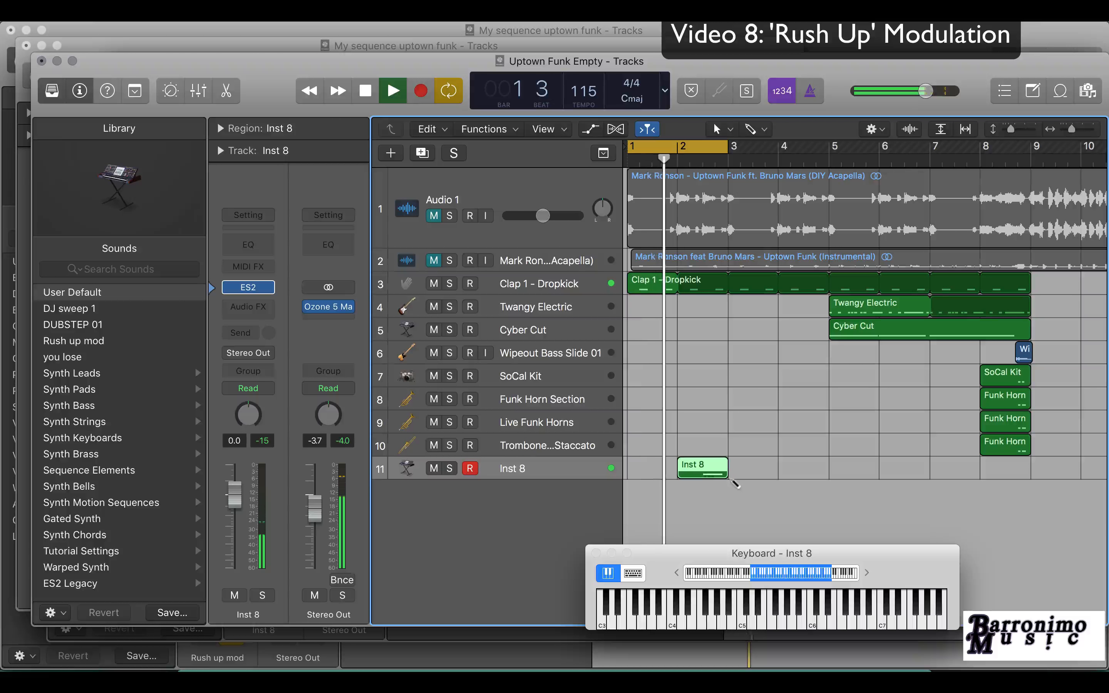
double_click(727, 476)
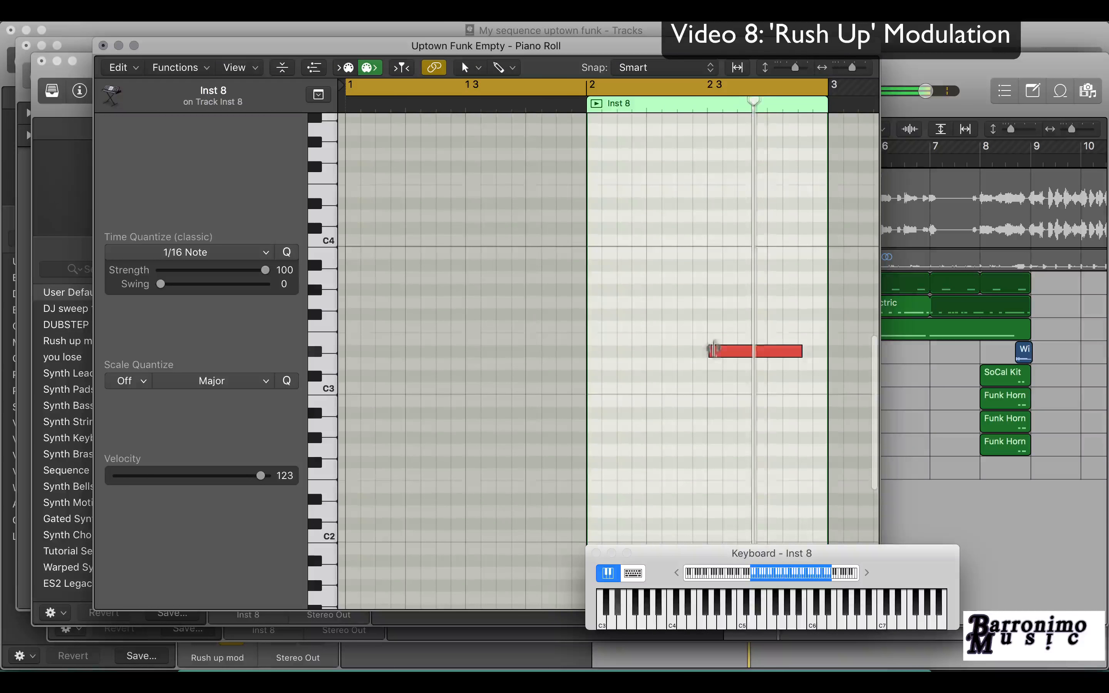
left_click_drag(710, 351, 721, 354)
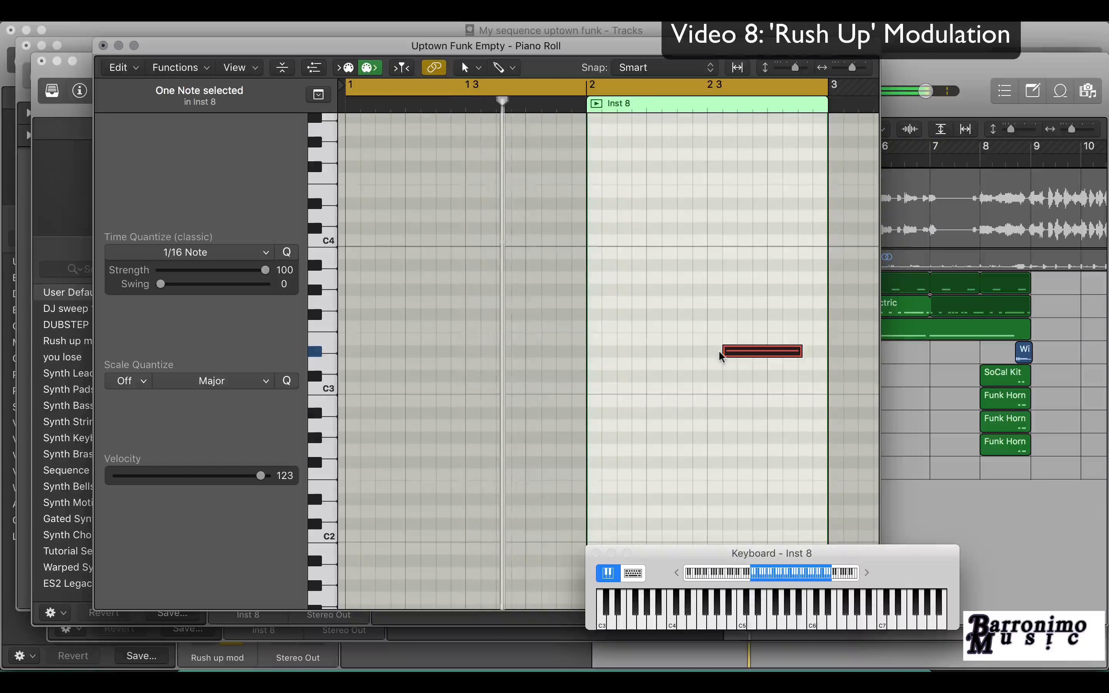